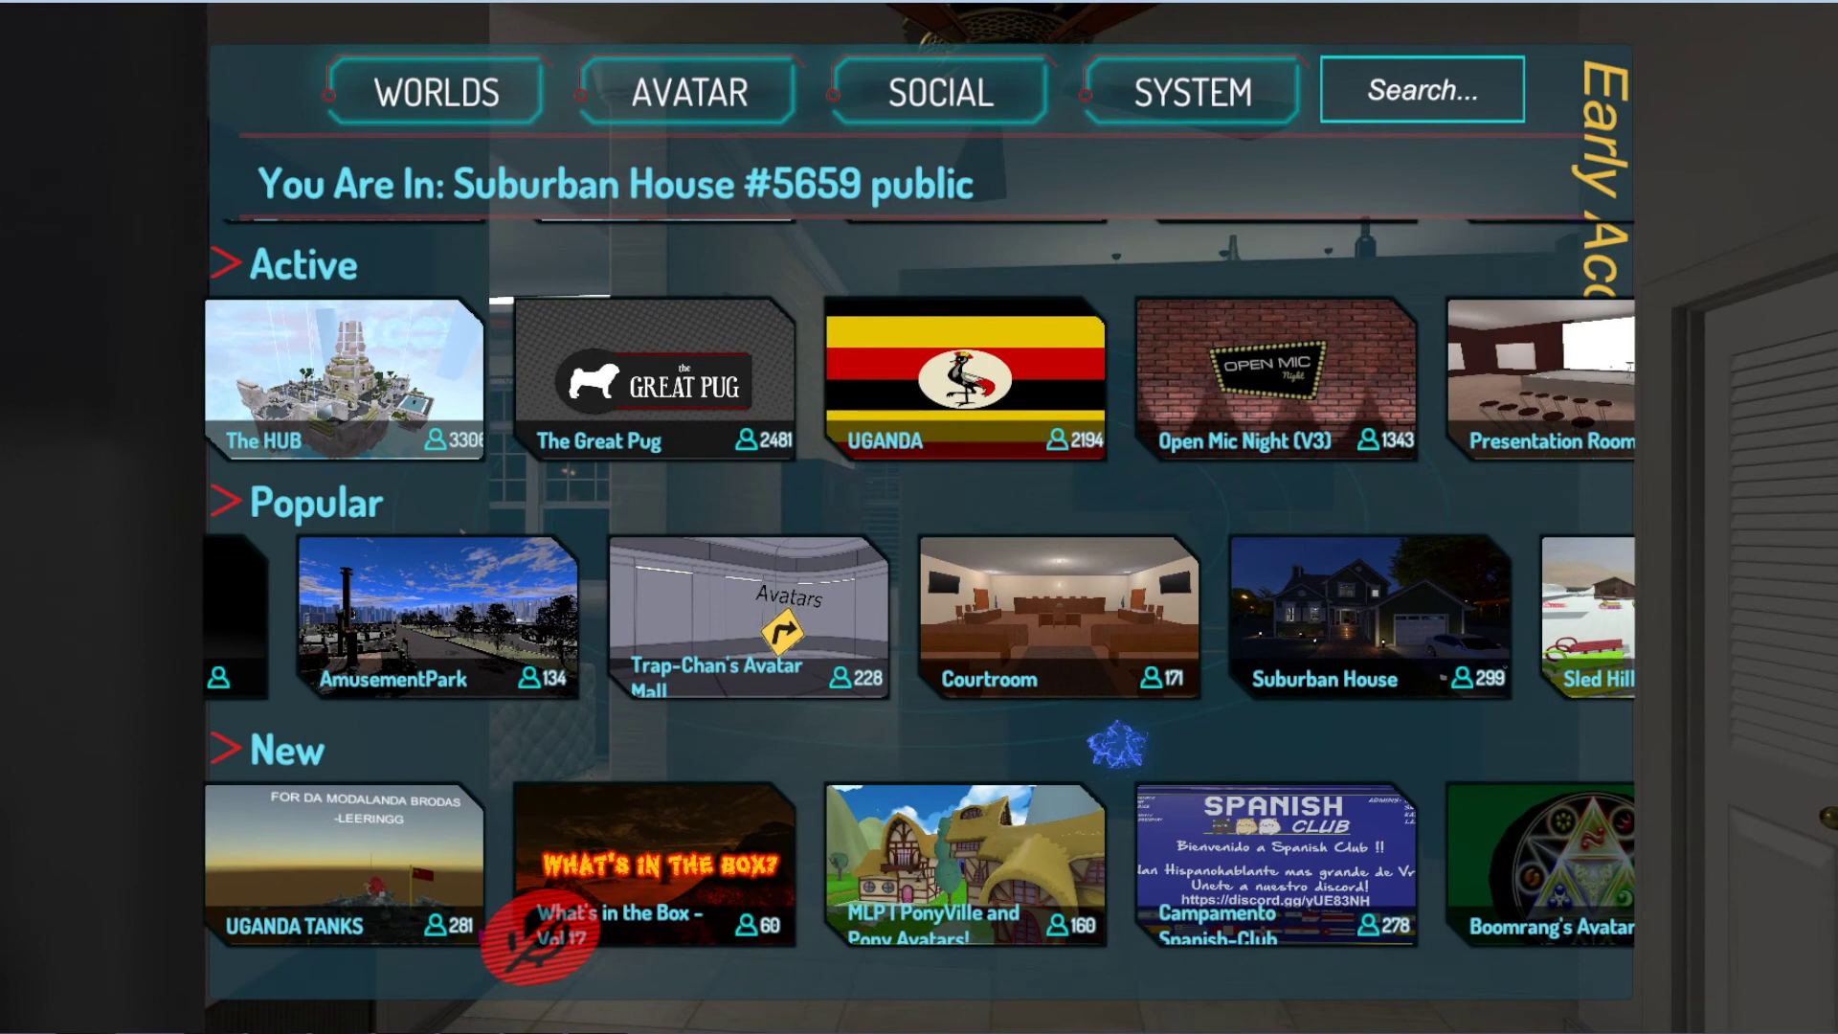
{"action": "scroll", "coordinate": [1118, 748], "scroll_direction": "up", "scroll_amount": 1}
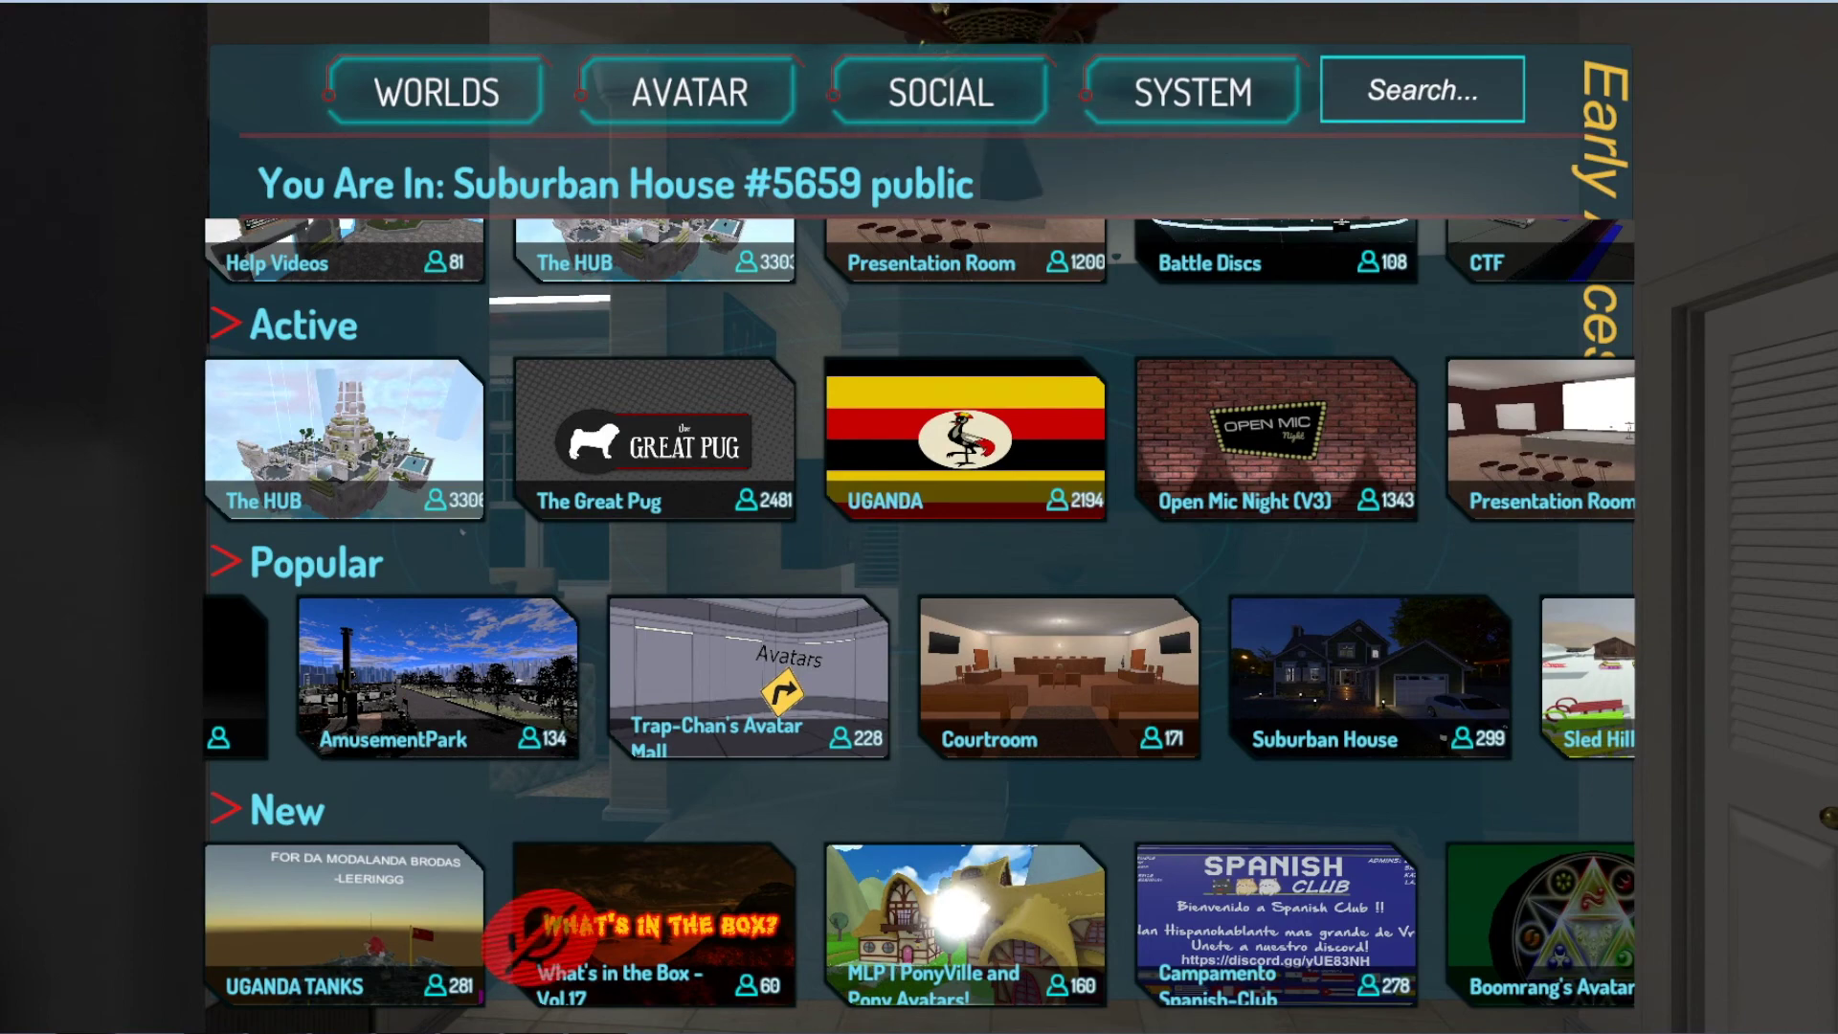
- Select the 'MLP | PonyVille and Pony Avatars!' world in the New row to view its details
{"action": "left_click", "coordinate": [955, 908]}
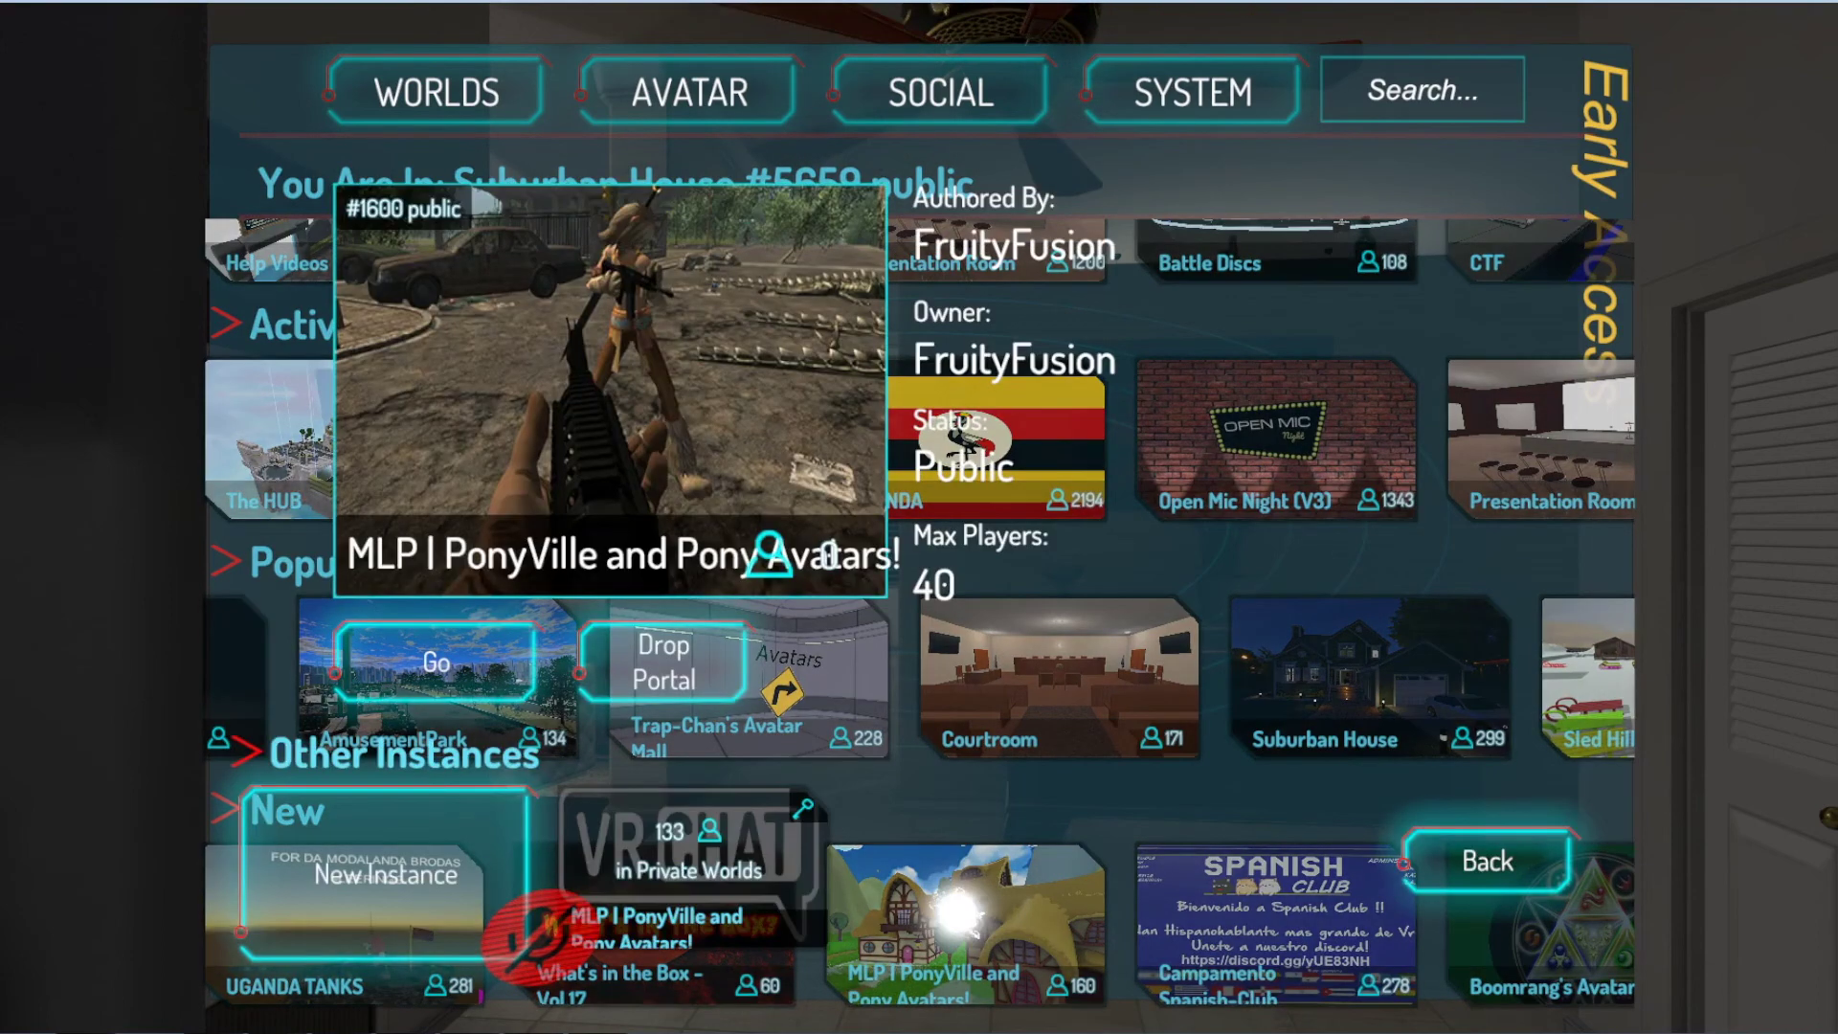